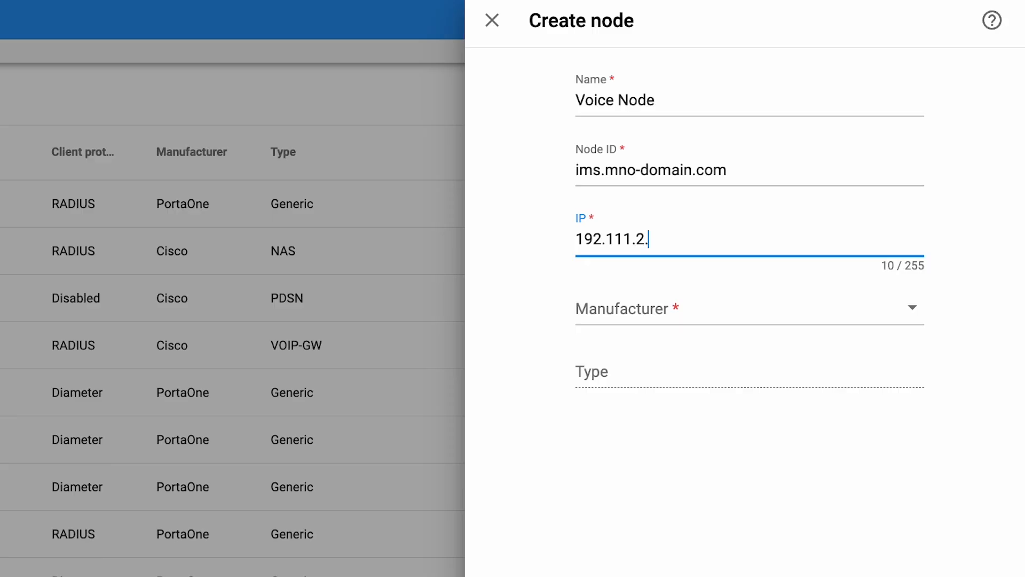
- Set the new node's manufacturer to PortaOne and type to Generic, and save it for further editing
click(630, 297)
text(p)
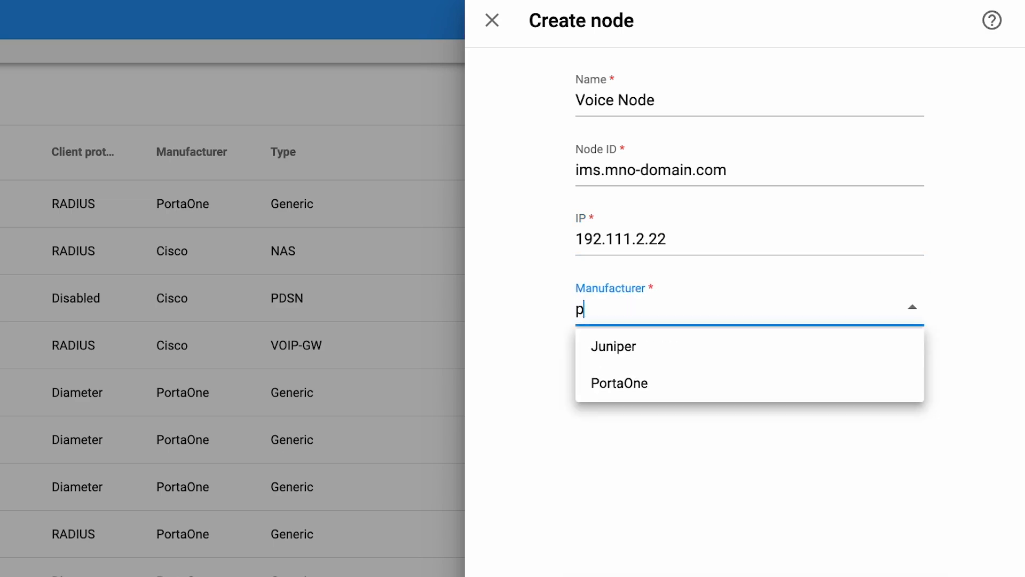
text(ort)
click(659, 341)
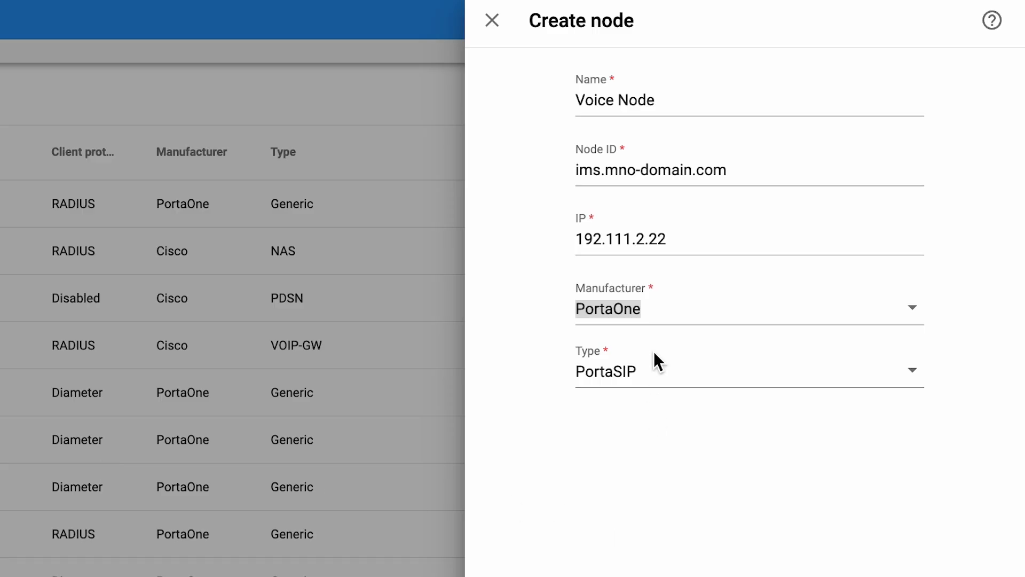
click(661, 368)
click(614, 442)
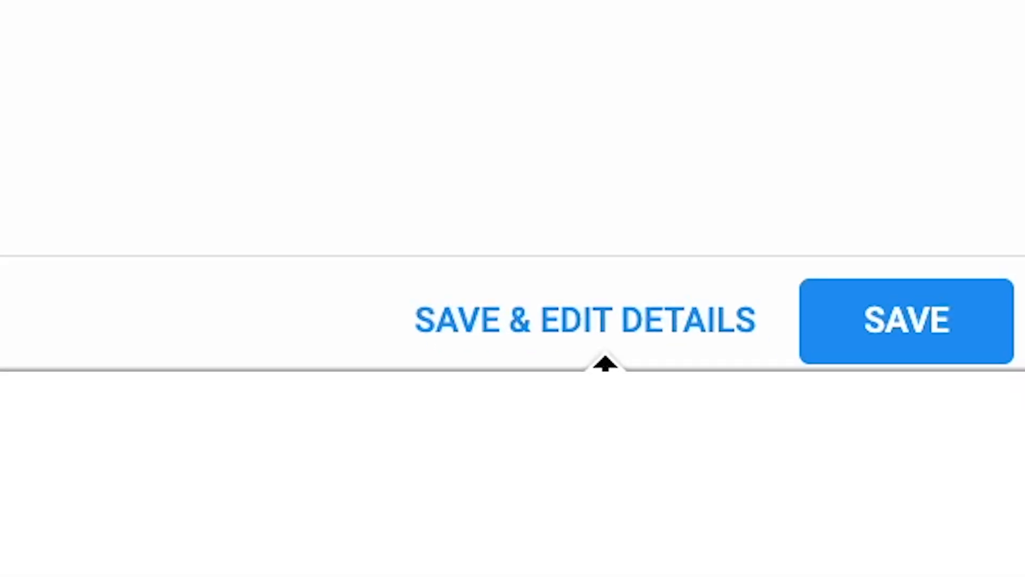
click(579, 309)
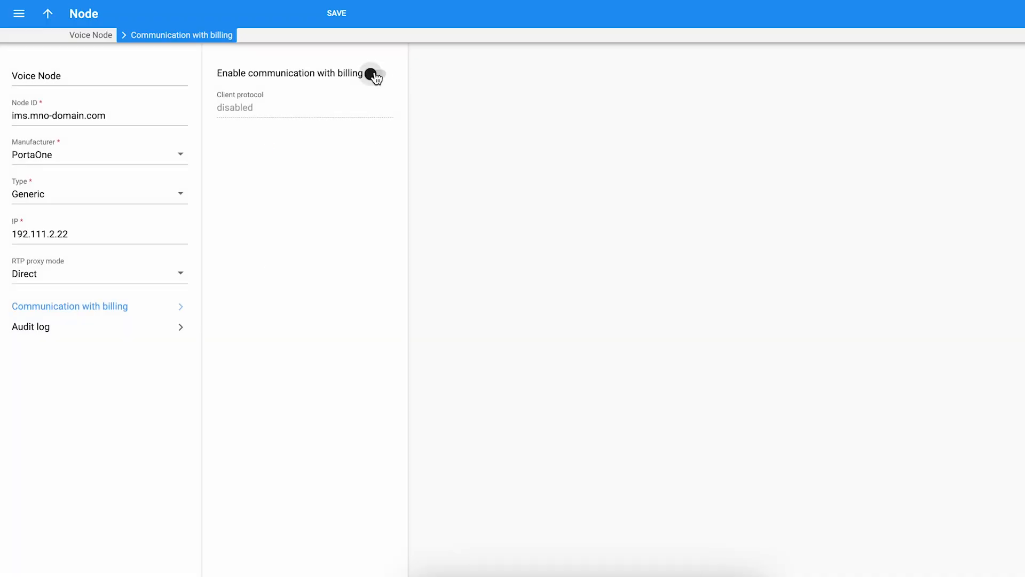
- Enable the Voice Node's communication with billing using the Diameter client protocol, fill in the copied realm, and save
click(376, 74)
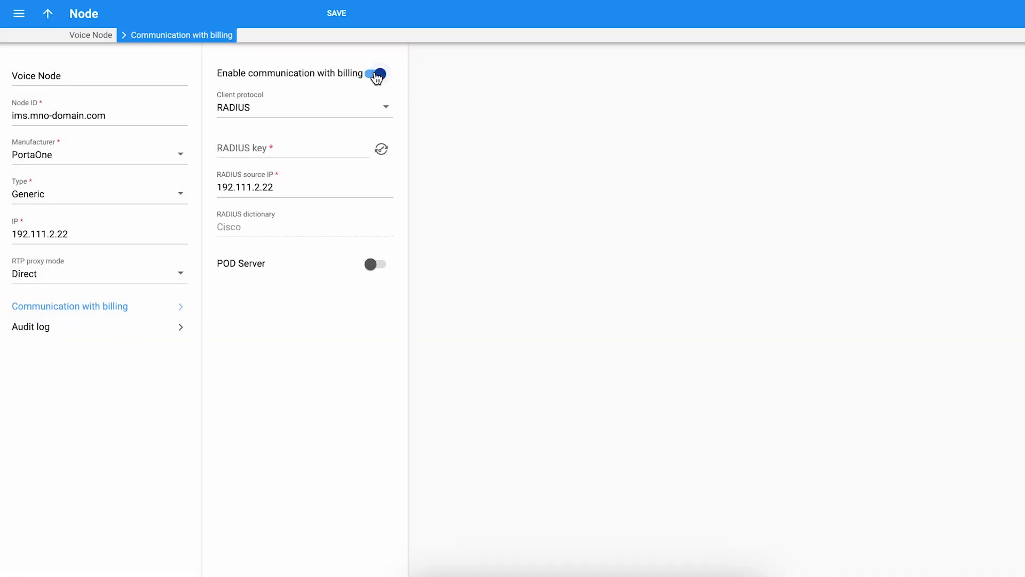
click(335, 113)
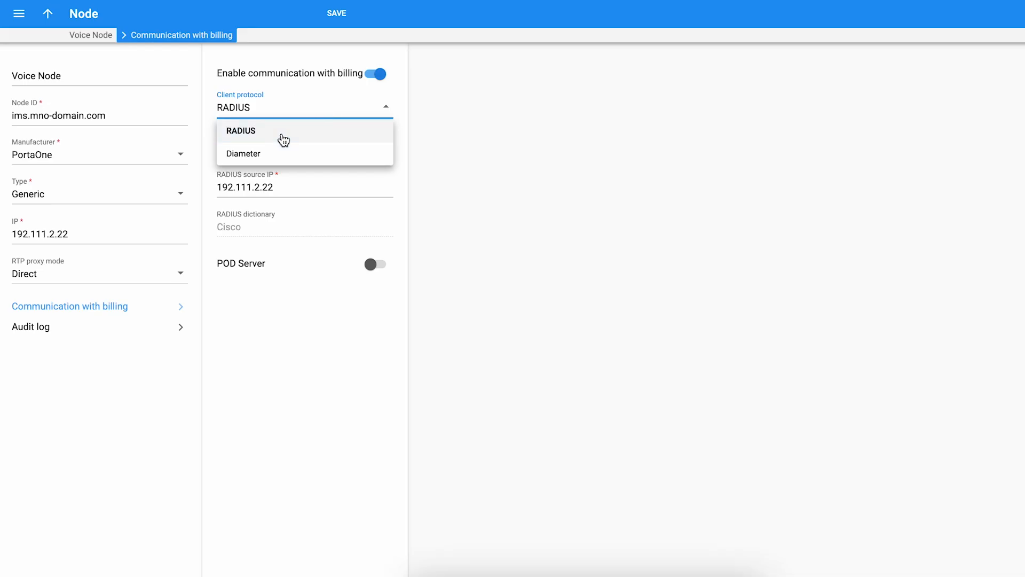
click(267, 154)
click(246, 148)
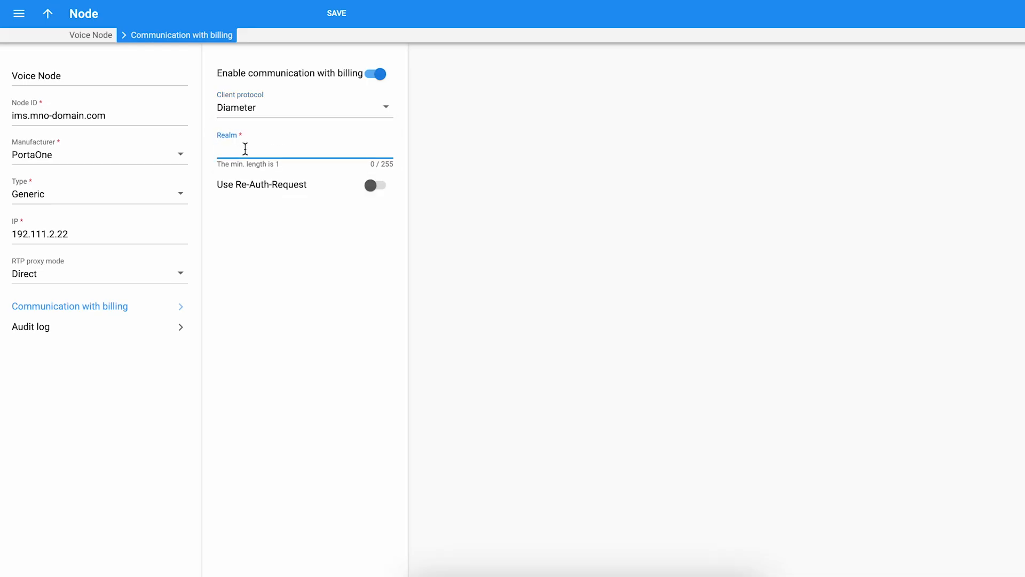
text(mno-domain.com)
click(336, 13)
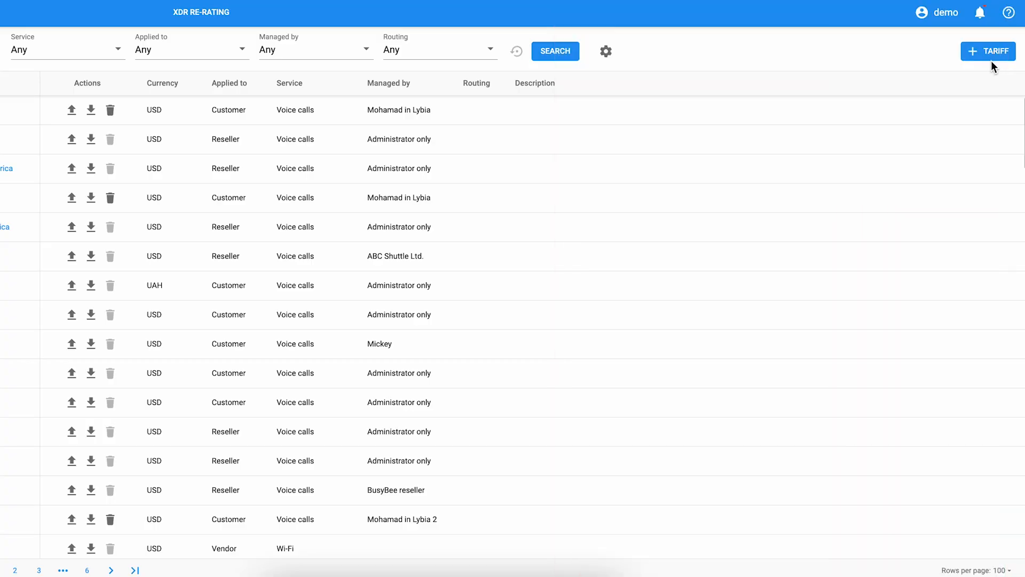
- Start a new tariff named MNO Voice Calls with USD - US Dollar as its currency
click(992, 50)
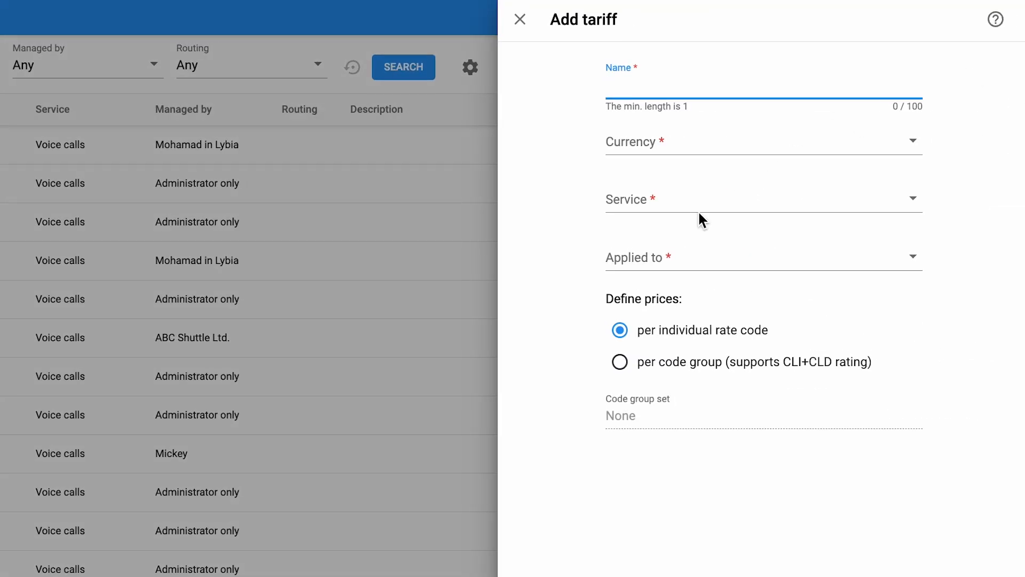
text(MNO Voice Calls)
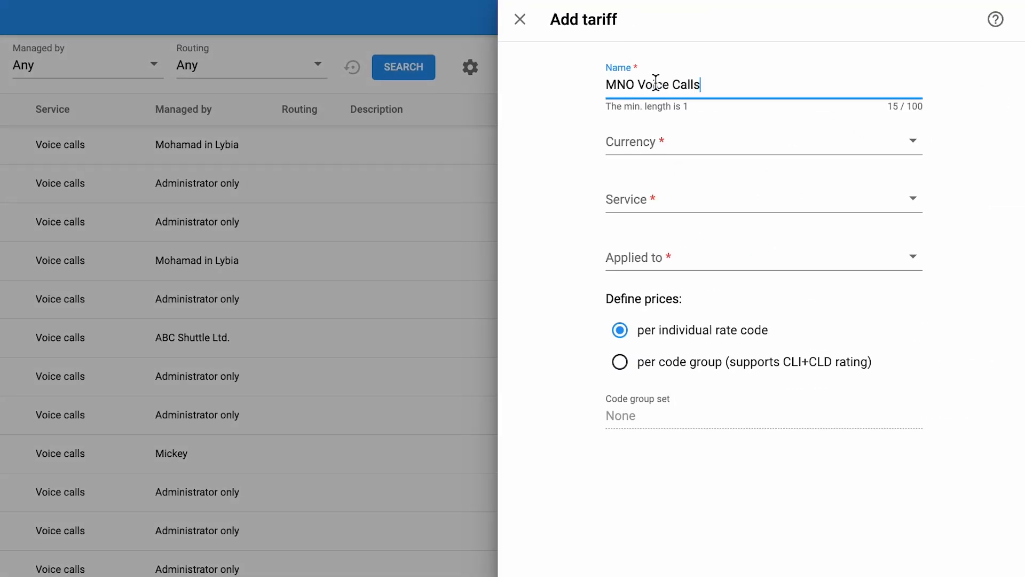
click(636, 140)
text(us)
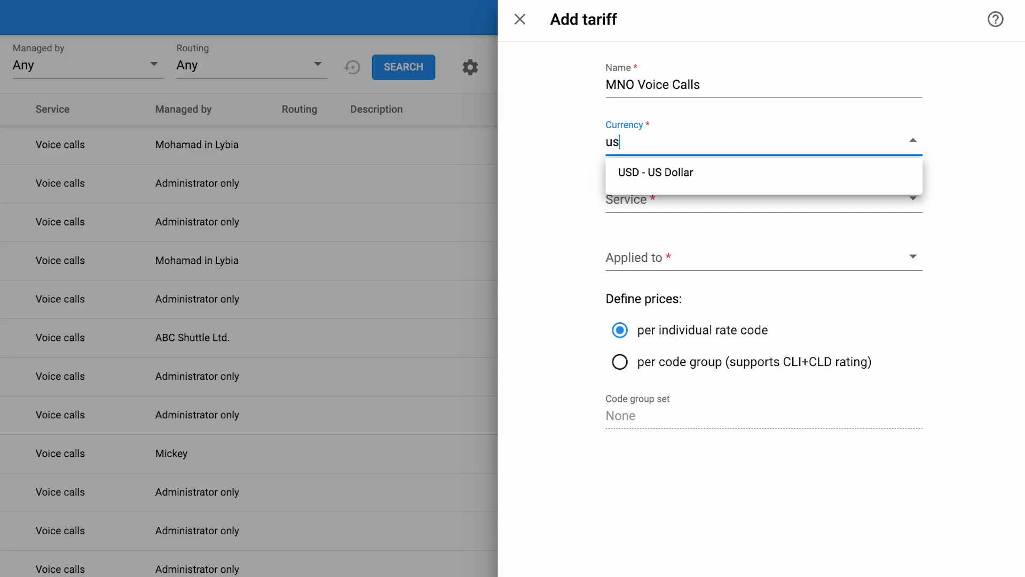
click(633, 174)
- Set the tariff's service to Voice calls, apply it to Vendor, and save it for further editing
click(628, 199)
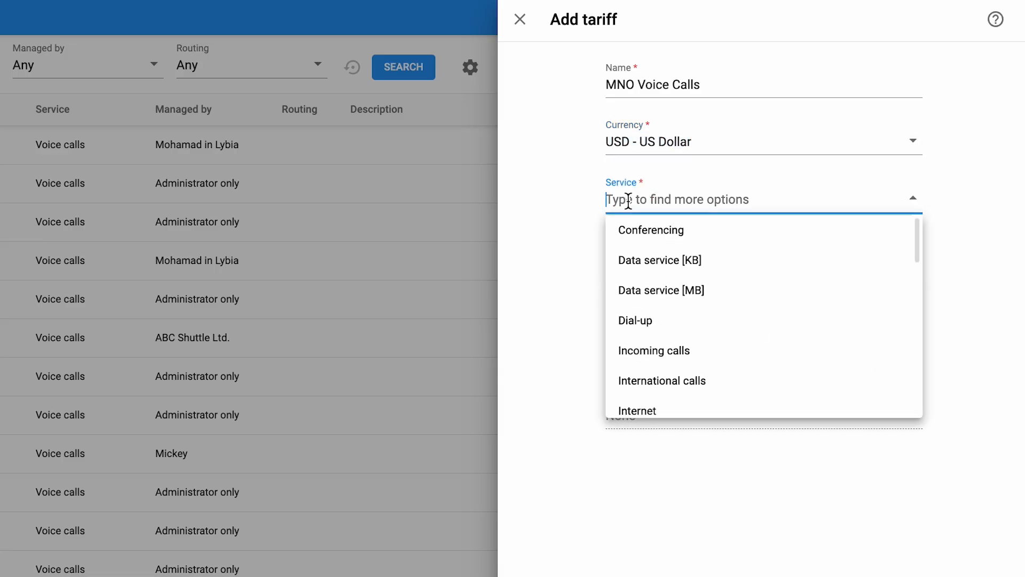
text(voi)
click(640, 230)
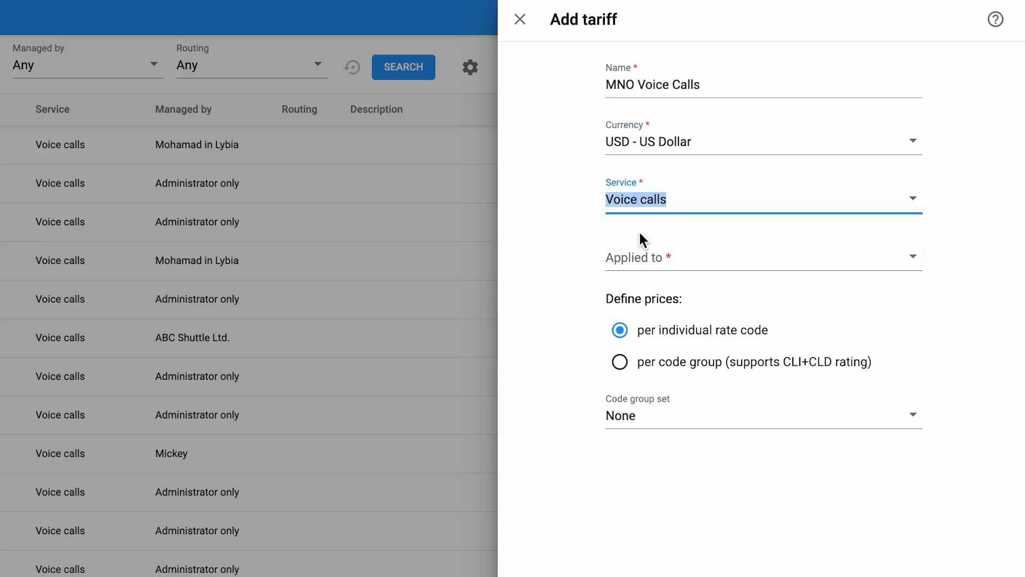
click(644, 251)
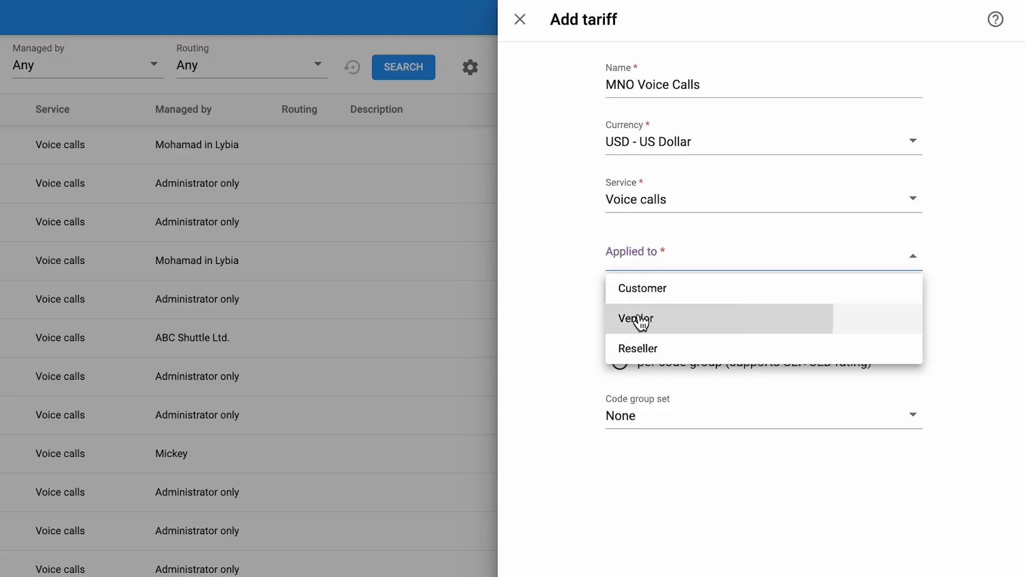
click(641, 321)
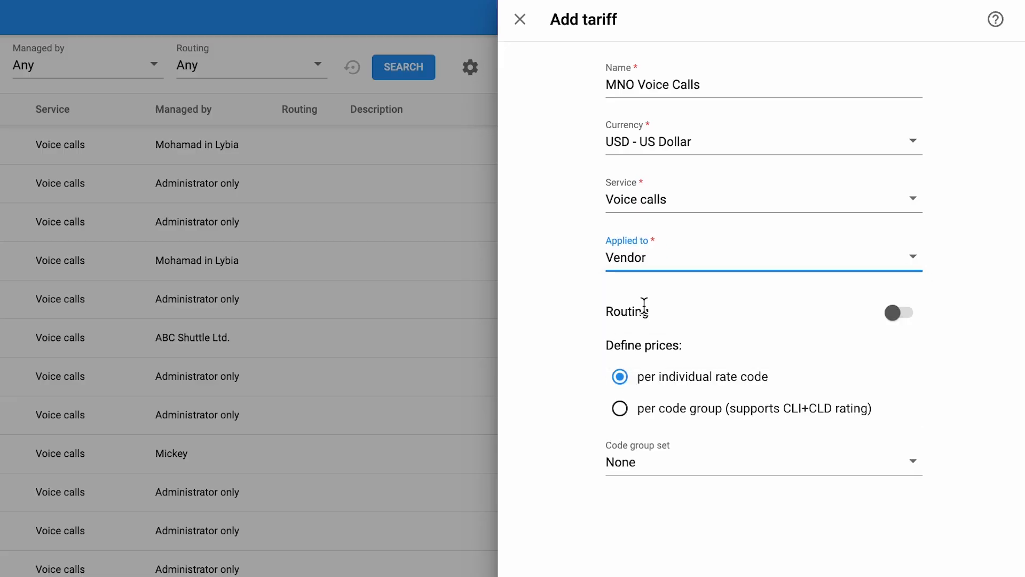
scroll(767, 513, down, 4)
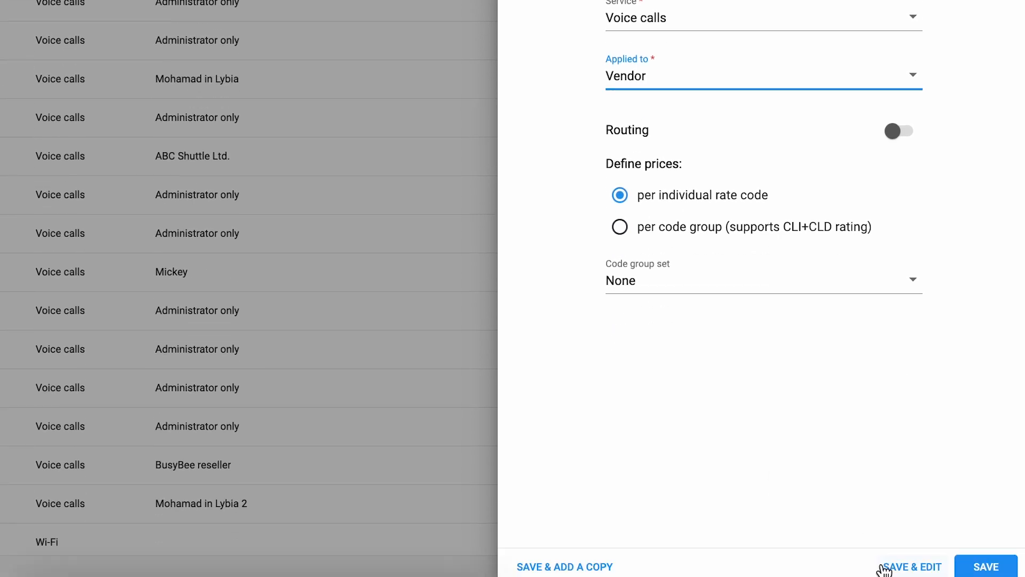
click(882, 567)
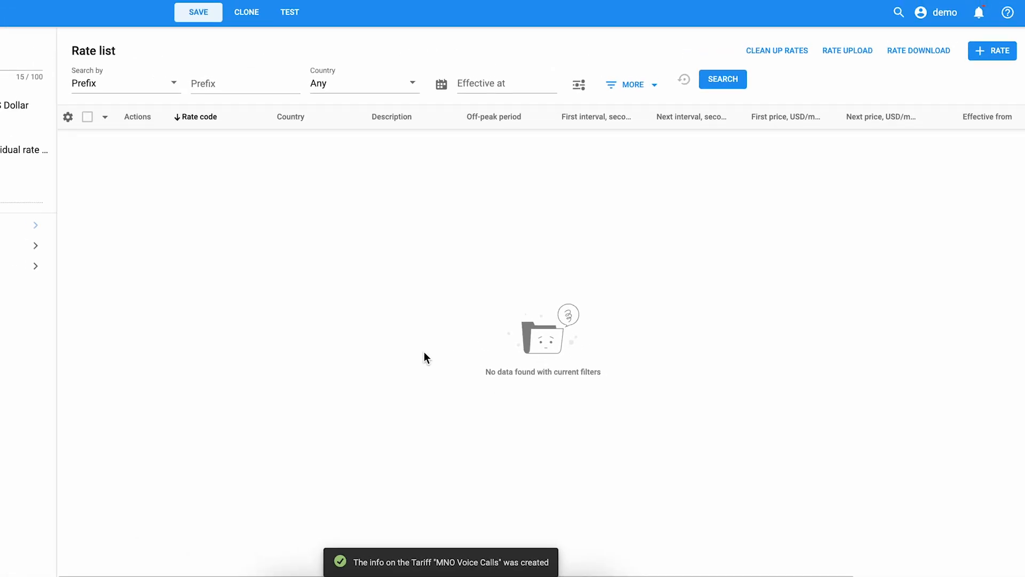
- Add a rate to the MNO Voice Calls tariff for rate code 34
click(992, 51)
click(774, 86)
text(34)
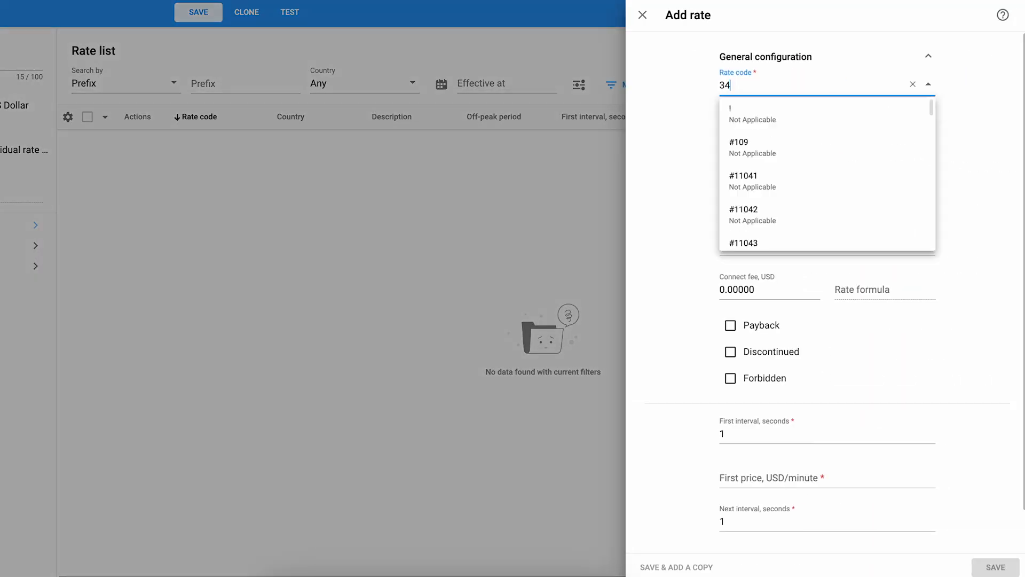
click(767, 119)
- Set the rate's first price and next price to 1 USD/minute each and save the rate
scroll(746, 327, down, 2)
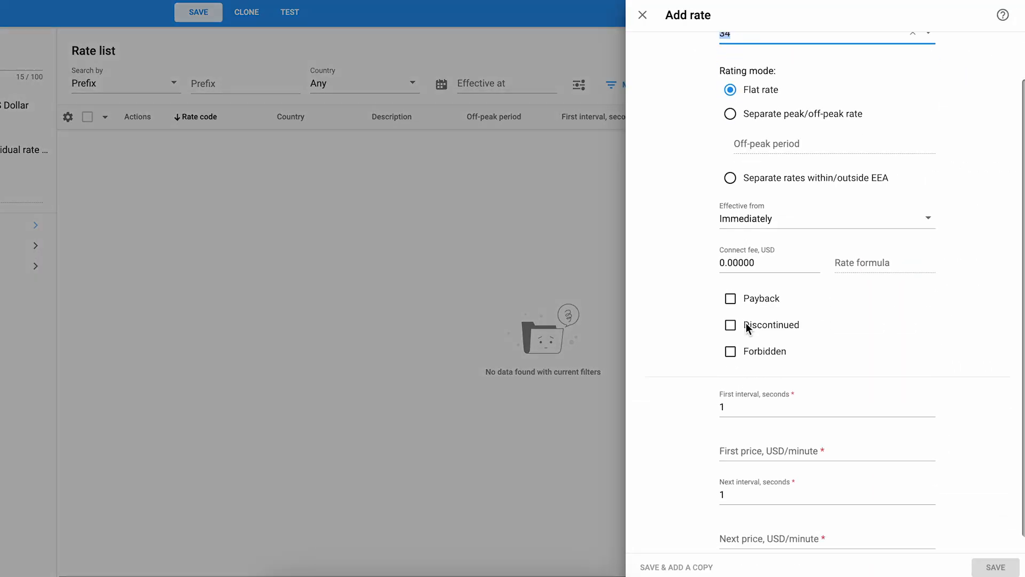
click(793, 521)
text(1)
click(780, 436)
text(1)
click(995, 568)
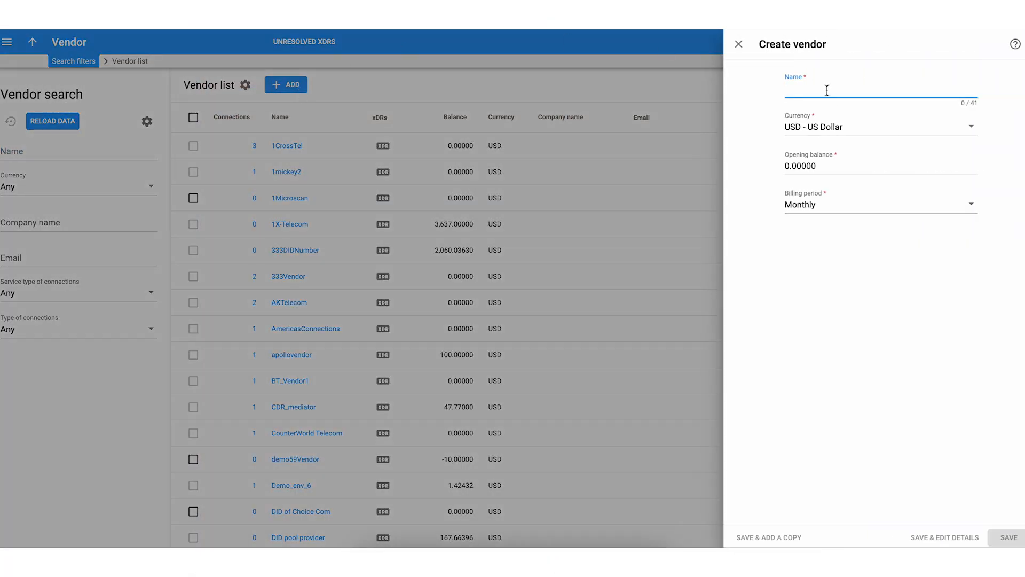
- Create a vendor named MNO Vendor and start a new connection for it
text(MNO Vendor)
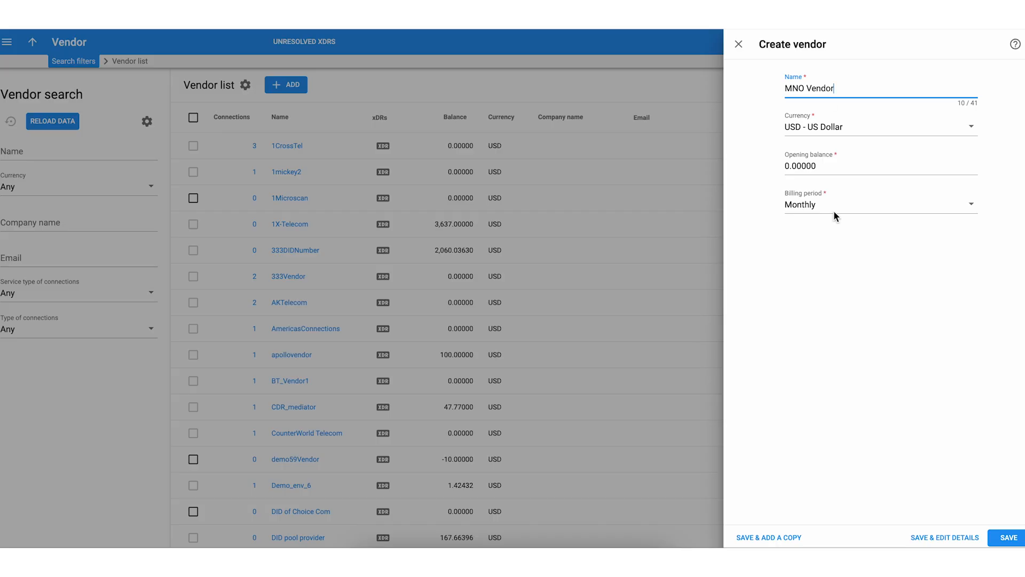
click(966, 536)
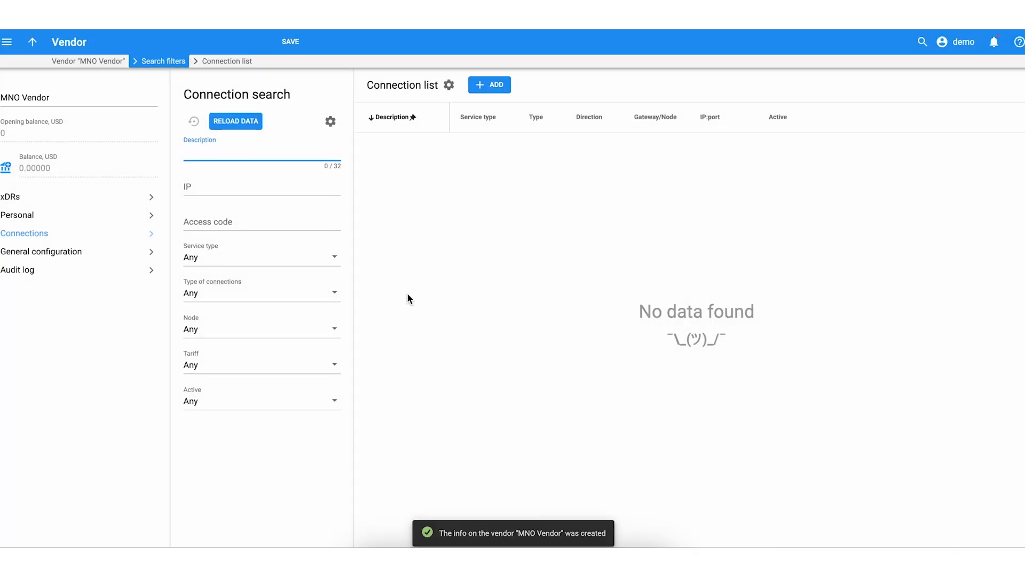
click(496, 84)
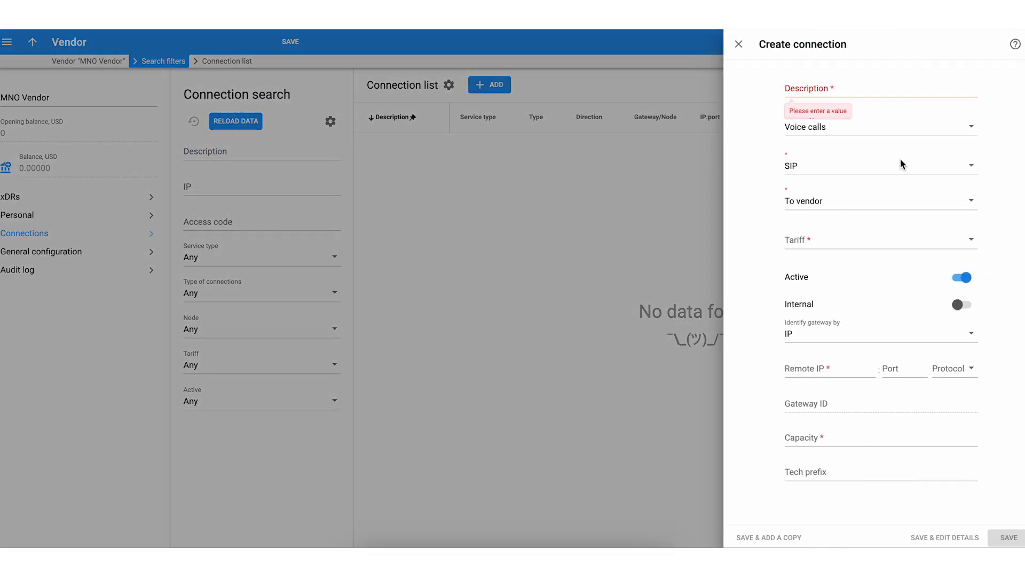
- Describe the new connection as Voice Calls and set its type of connection to PSTN
click(883, 88)
text(Voice Calls)
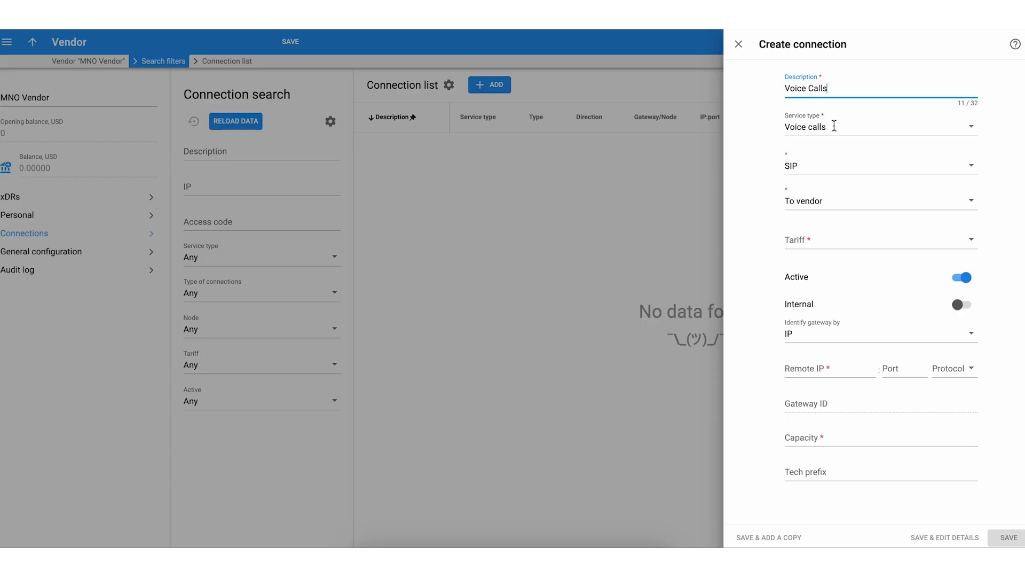
click(824, 172)
click(823, 208)
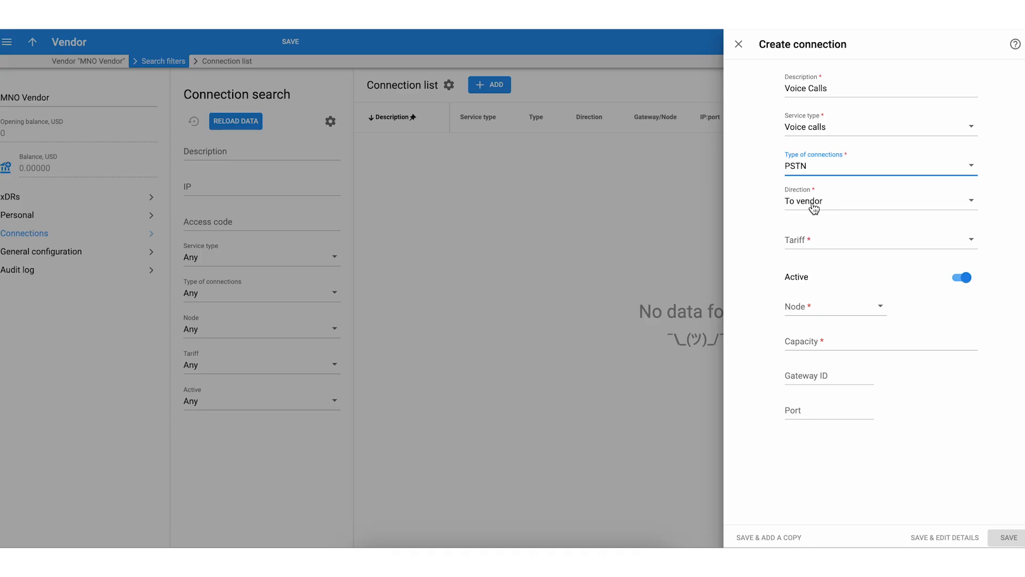
- Assign the MNO Voice Calls tariff and the Voice Node to the connection
click(812, 236)
text(mn)
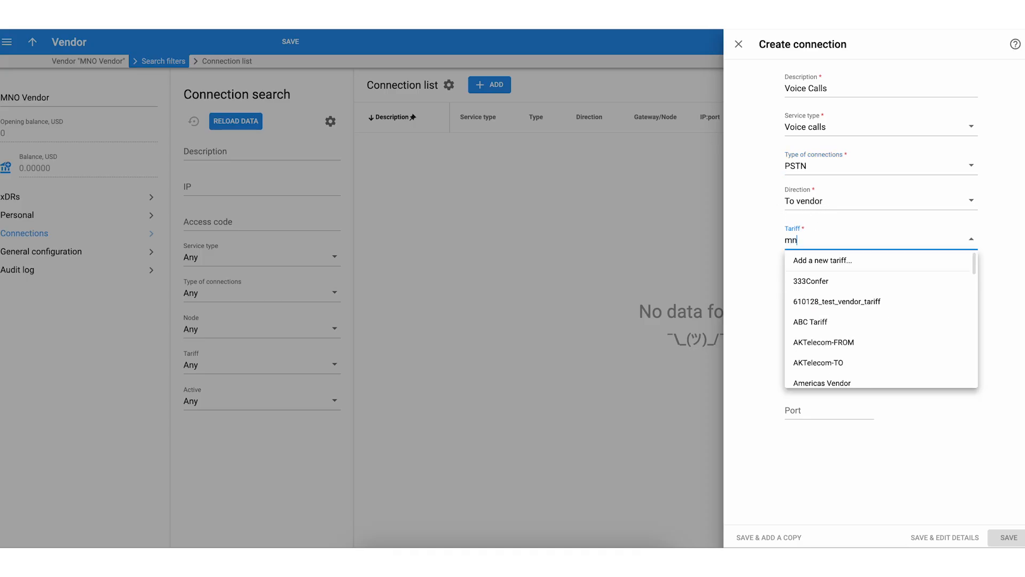
text(o v)
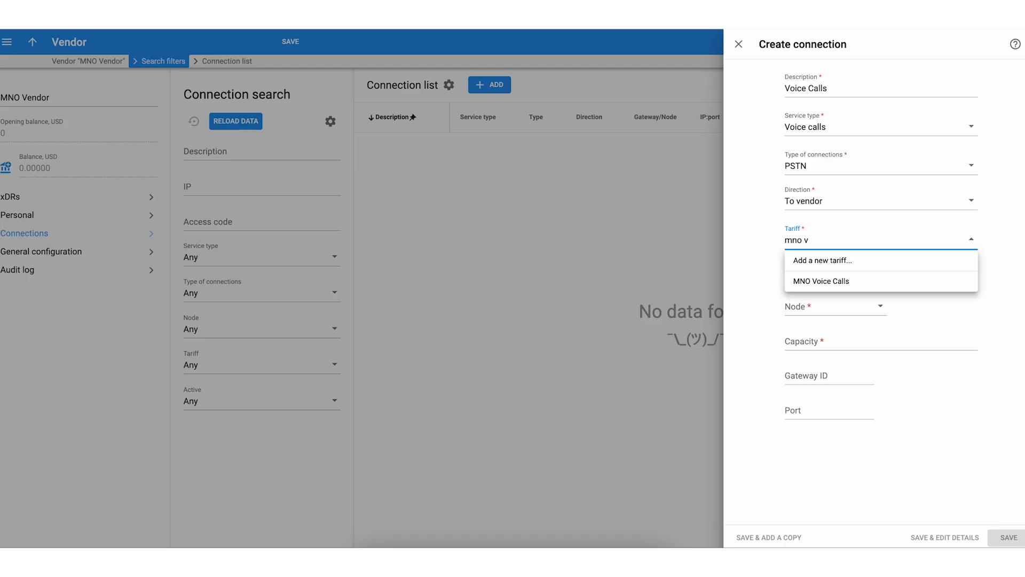
click(815, 276)
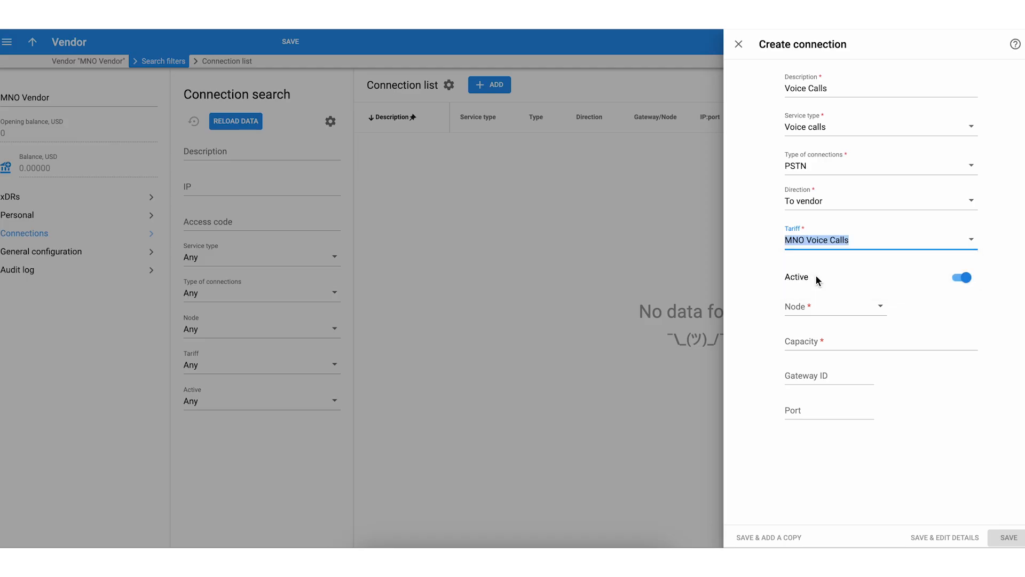
click(809, 312)
text(voic)
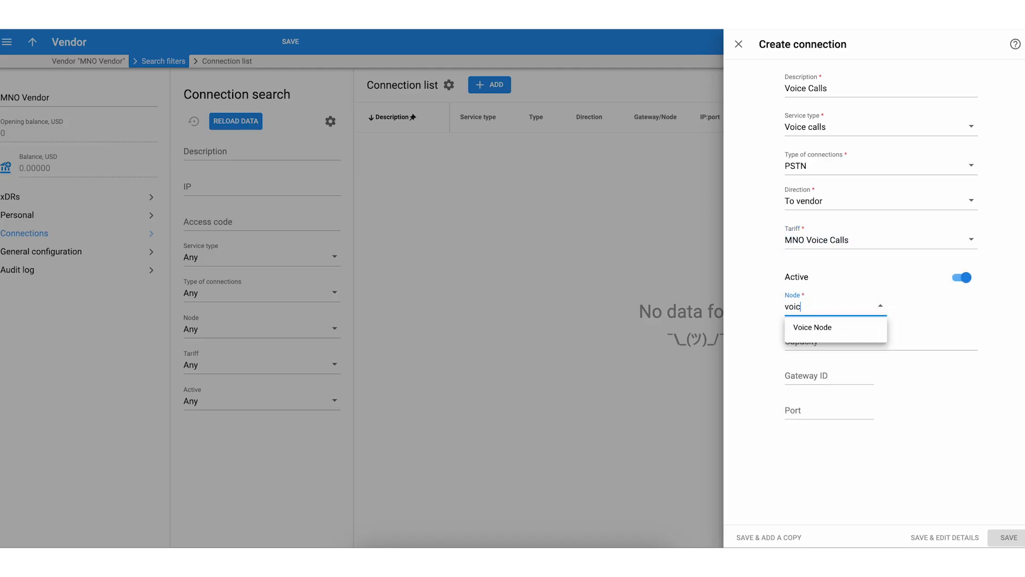
click(814, 326)
- Set the connection's capacity to 100 and save it for editing its details
click(815, 344)
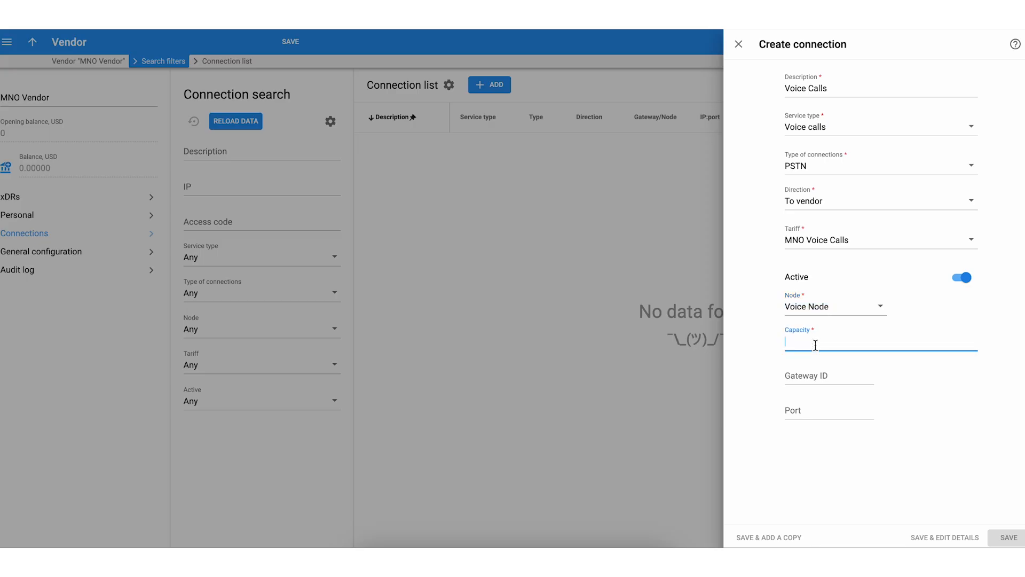
text(100)
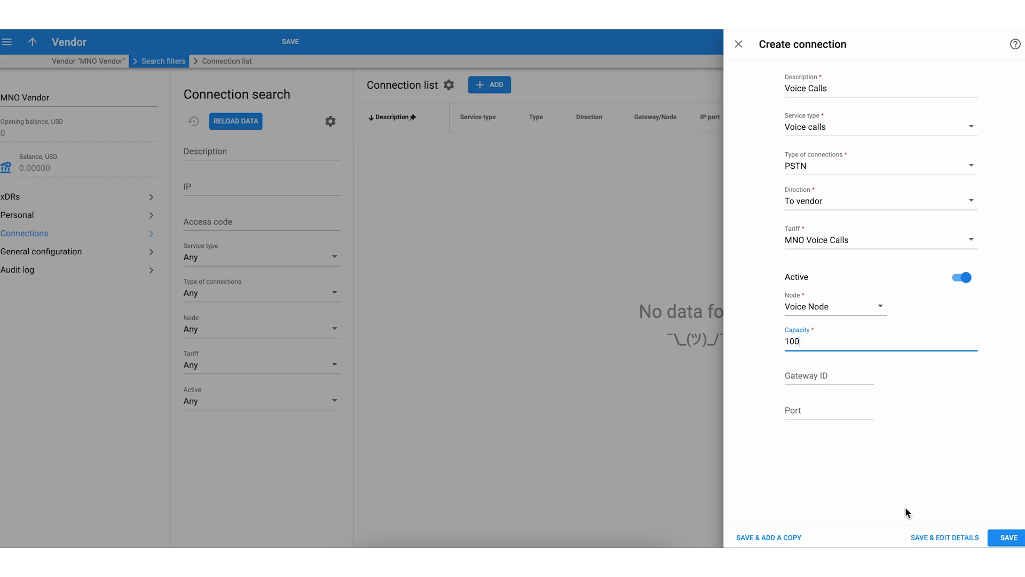
click(937, 538)
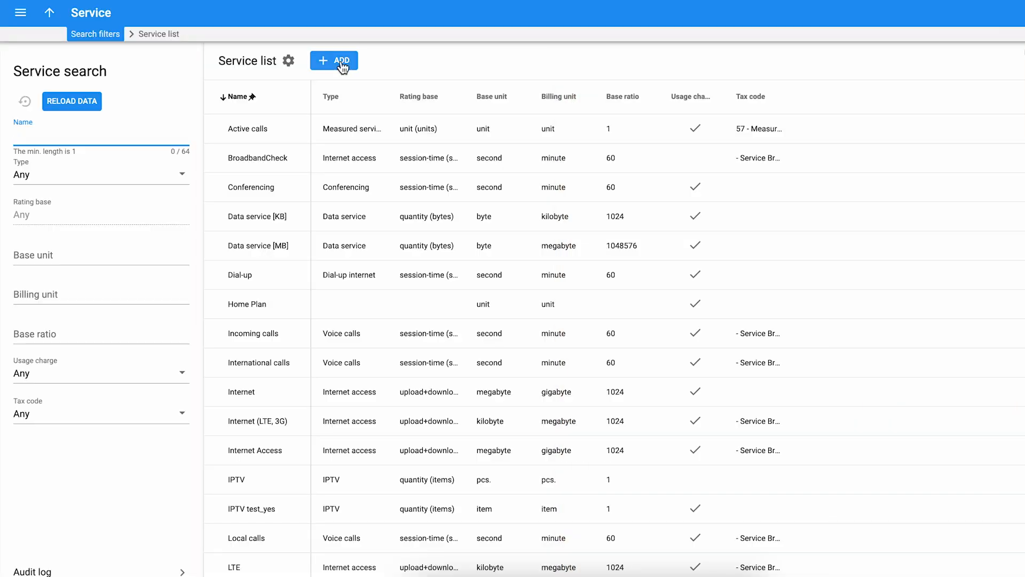
- Start a new service named VoiceCalls.Incoming with Voice calls as its type
click(350, 61)
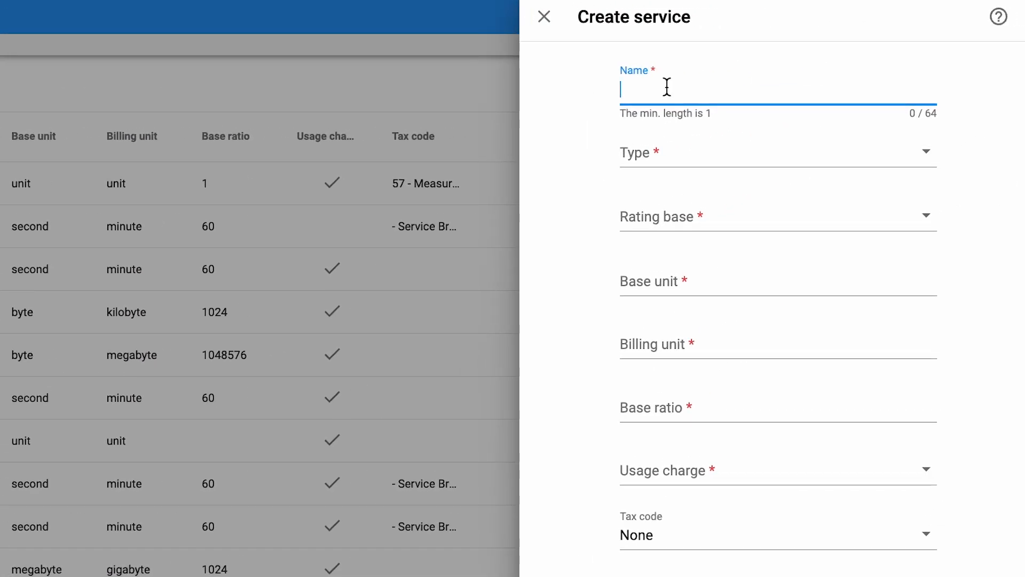
text(VoiceCalls.Incoming)
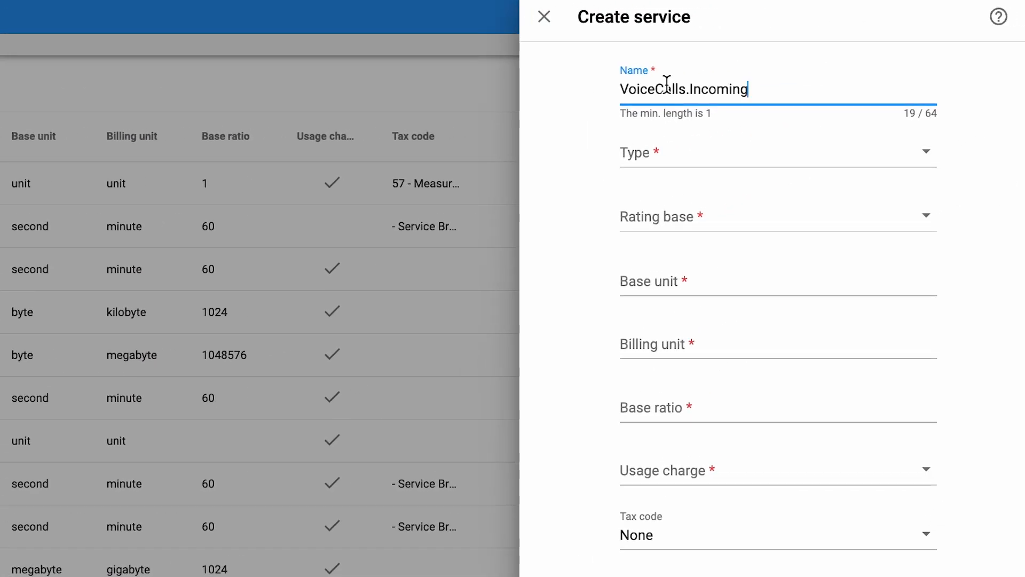
click(654, 150)
text(voi)
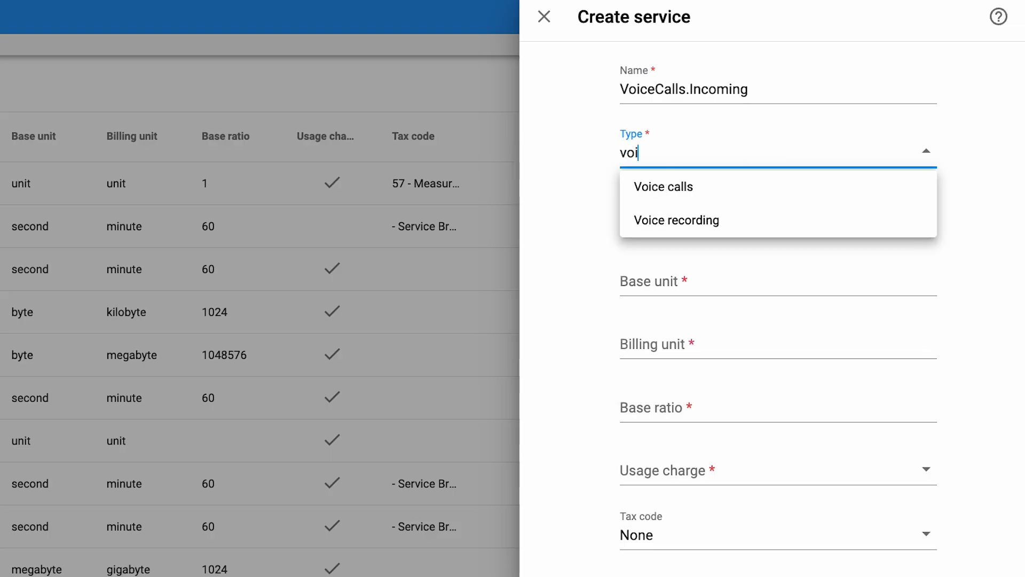
click(650, 192)
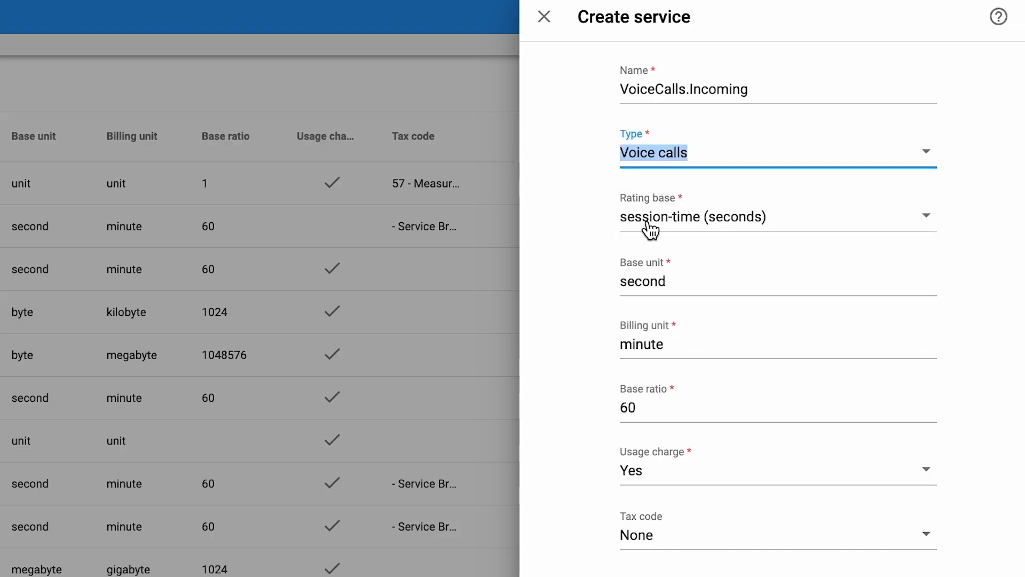